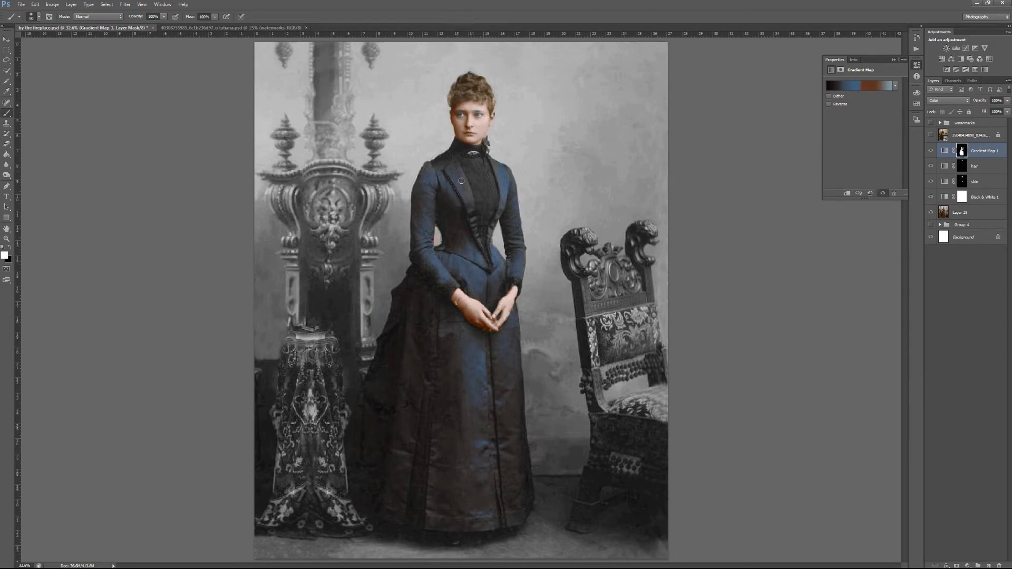
Show the dress mask as a red overlay to check the blue tint's coverage.
key(backslash)
scroll(501, 293, up, 3)
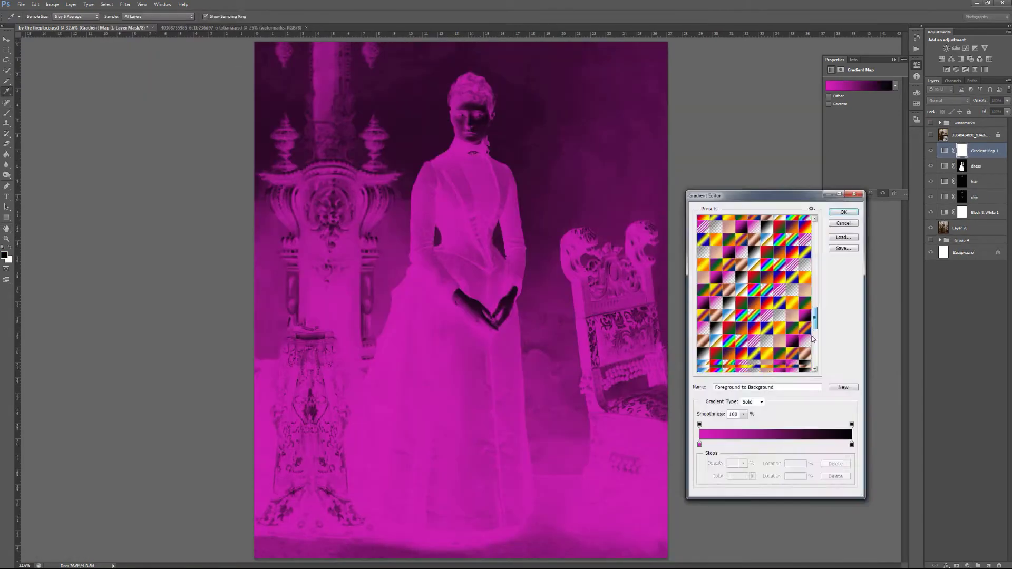
Check the purple bodice mask overlay, then compare the full image against the original sepia photo.
scroll(455, 293, up, 2)
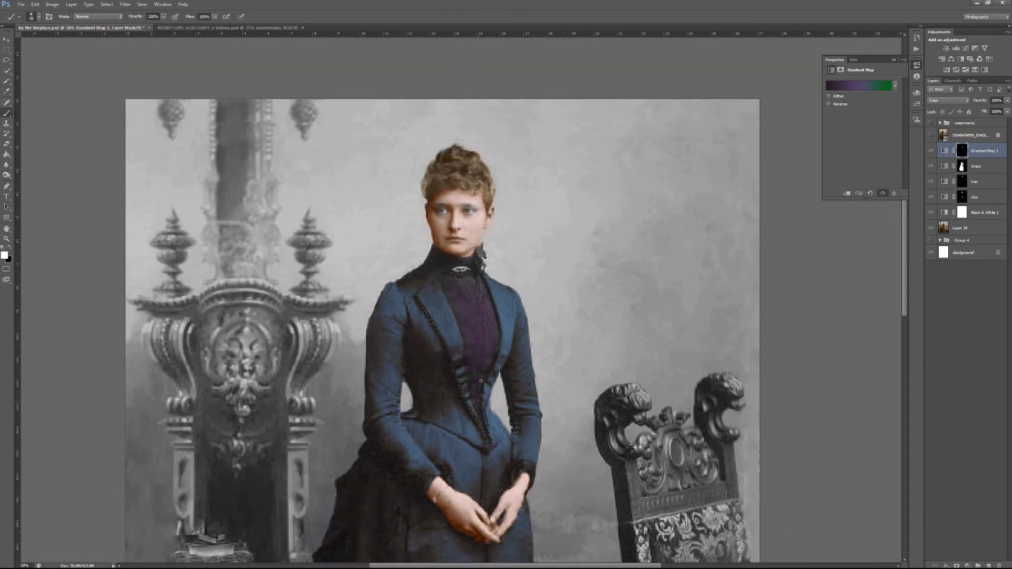
key(backslash)
key(backslash)
scroll(483, 255, up, 1)
key(backslash)
key(backslash)
key(ctrl+0)
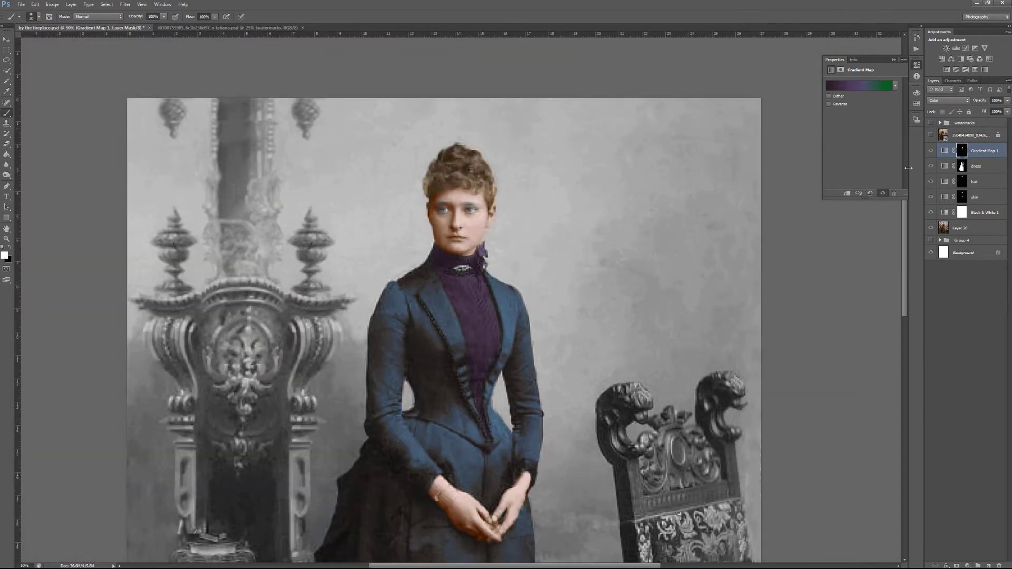
click(931, 135)
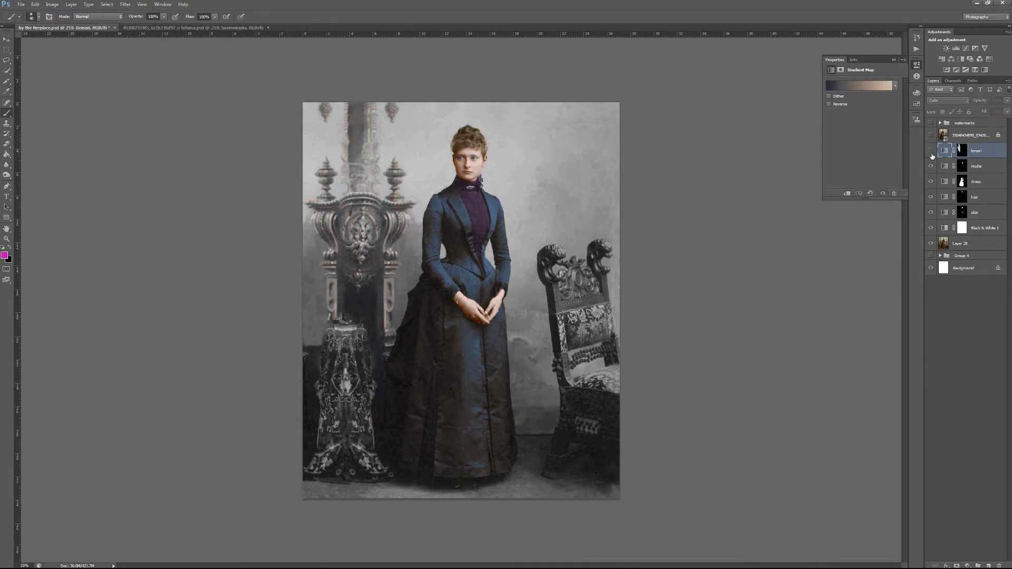
Toggle the cabinet mask's red overlay on and off to verify its coverage across the whole image.
key(backslash)
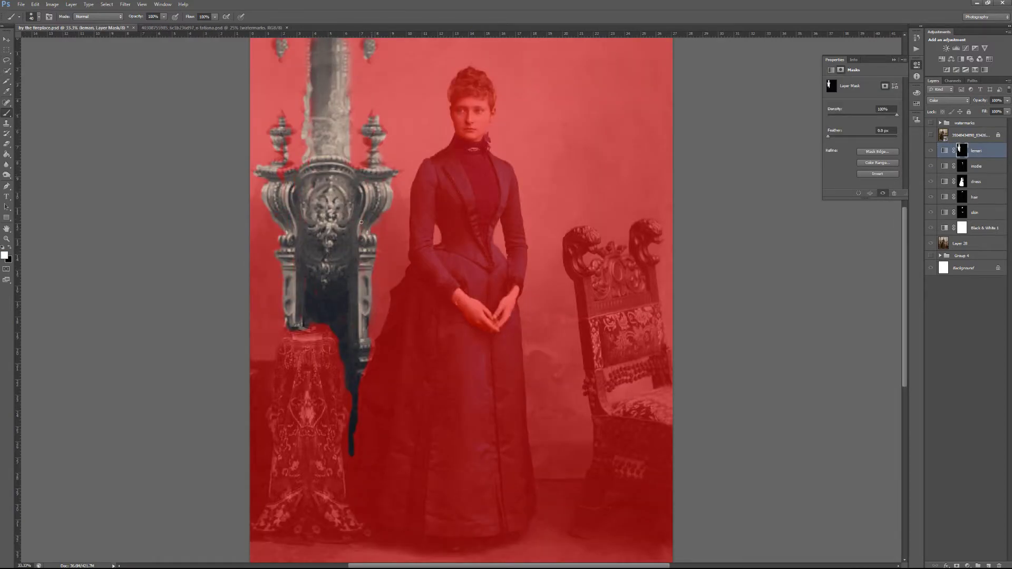
key(backslash)
key(backslash)
key(backslash)
key(ctrl+0)
key(backslash)
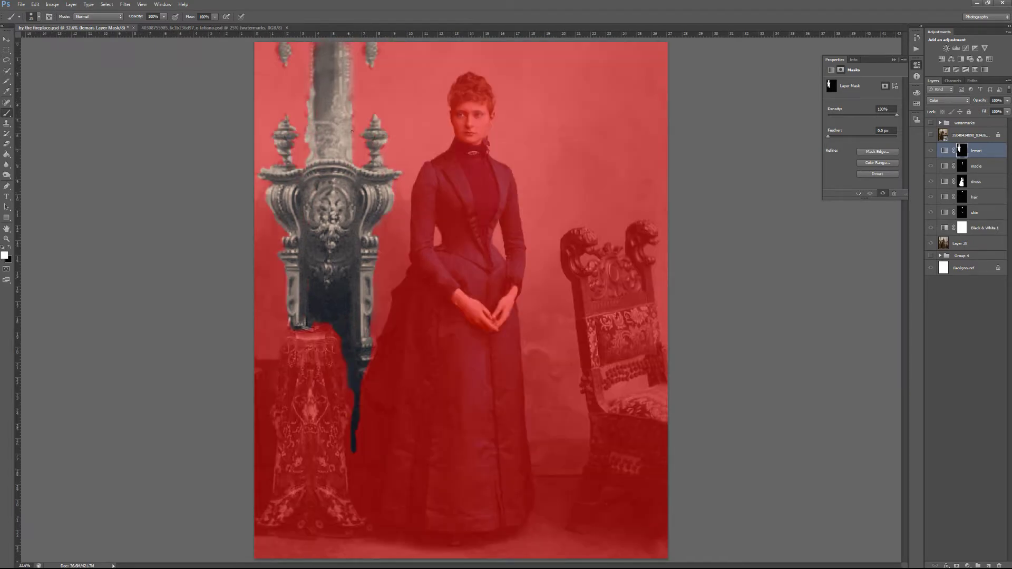
key(backslash)
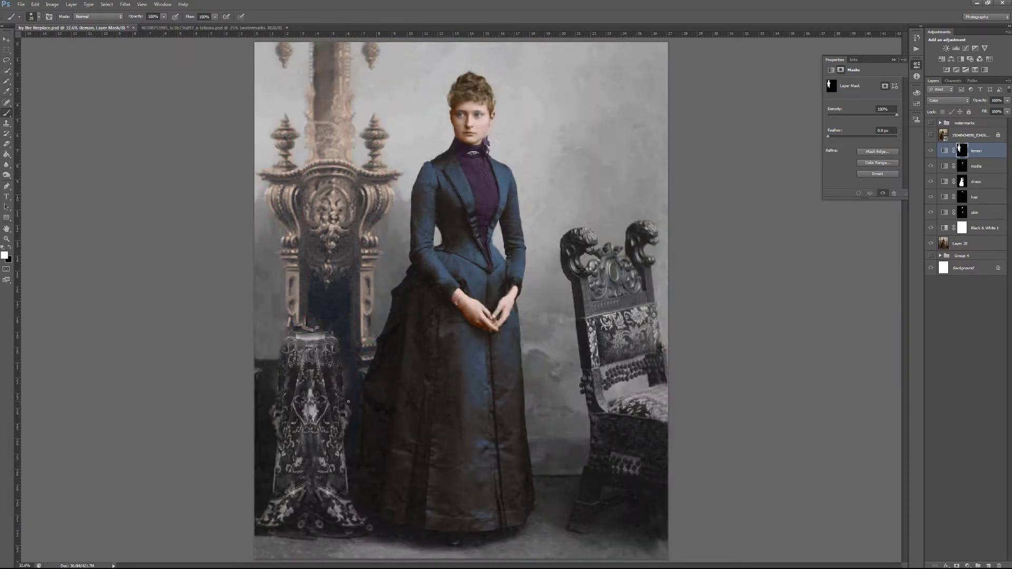
key(backslash)
key(backslash)
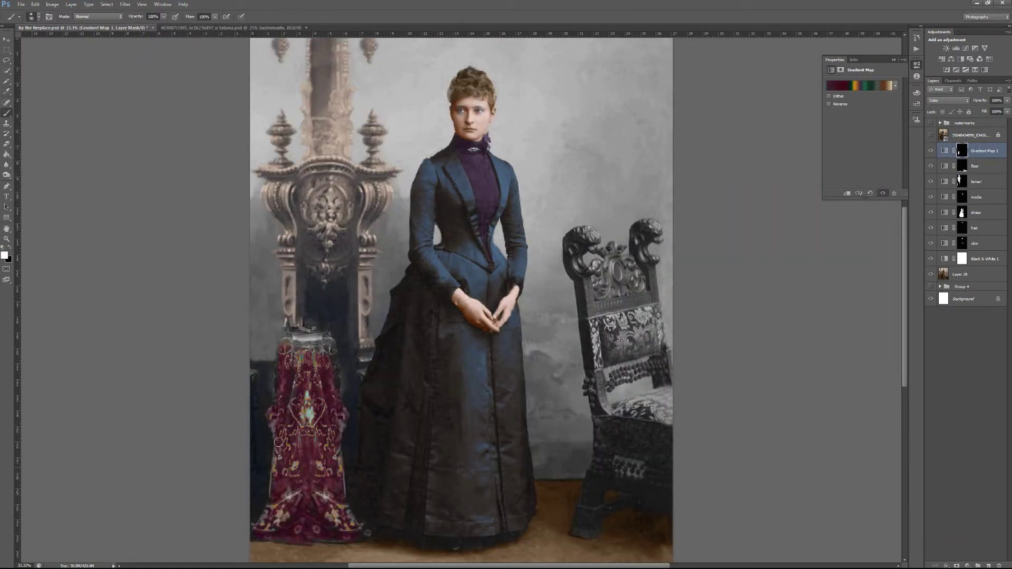
Extend the burgundy tablecloth mask along its bottom edge, checking it with the red overlay.
key(backslash)
key(backslash)
drag(294, 488, 345, 539)
key(backslash)
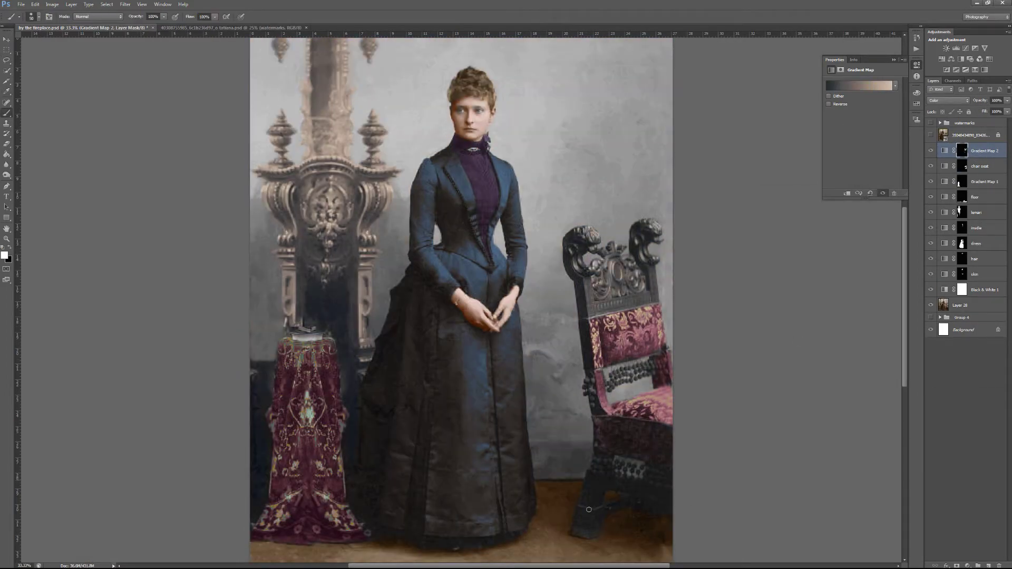
Check the chair mask's edges with the overlay and add a new Gradient Map for the wall.
key(backslash)
key(backslash)
key(backslash)
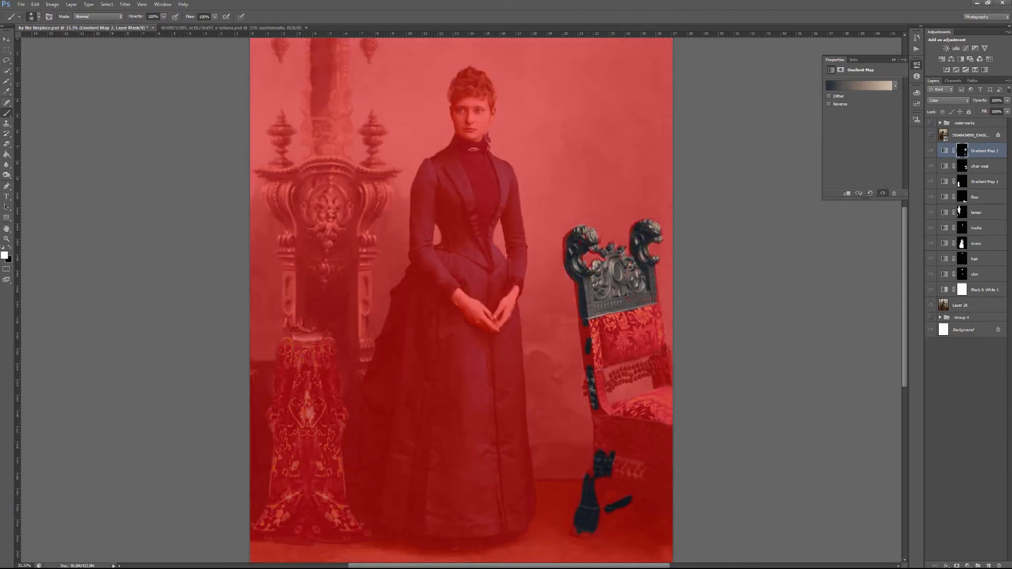
key(backslash)
click(975, 70)
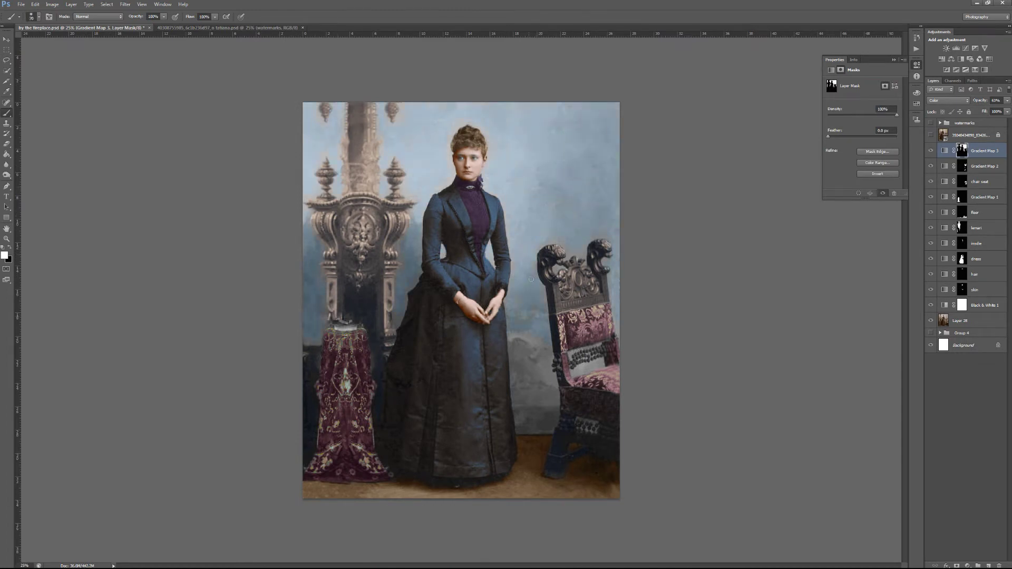
Paint the blue wall tint into the background and around the head with a large brush.
key(ctrl+plus)
key(backslash)
key(bracketright)
key(bracketright)
key(bracketright)
drag(535, 261, 596, 174)
drag(591, 221, 653, 205)
mouse_move(538, 43)
mouse_down()
mouse_move(508, 107)
mouse_move(441, 148)
mouse_up()
Refine the wall mask with a smaller brush along the dress, chair crest, chair edge and head outline.
key(bracketleft)
key(bracketleft)
key(bracketleft)
key(ctrl+plus)
drag(560, 256, 553, 299)
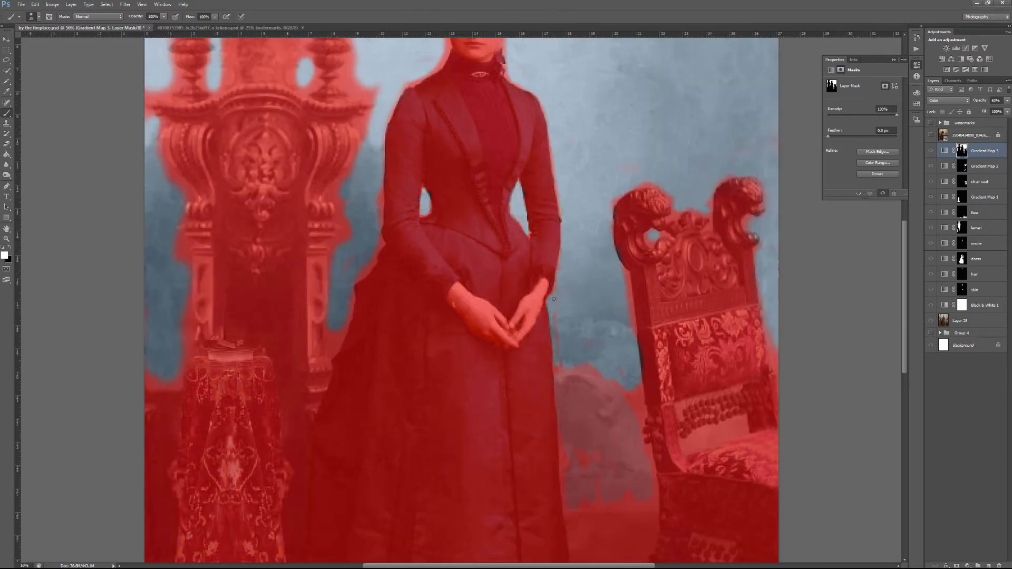
drag(672, 216, 747, 222)
drag(630, 272, 629, 331)
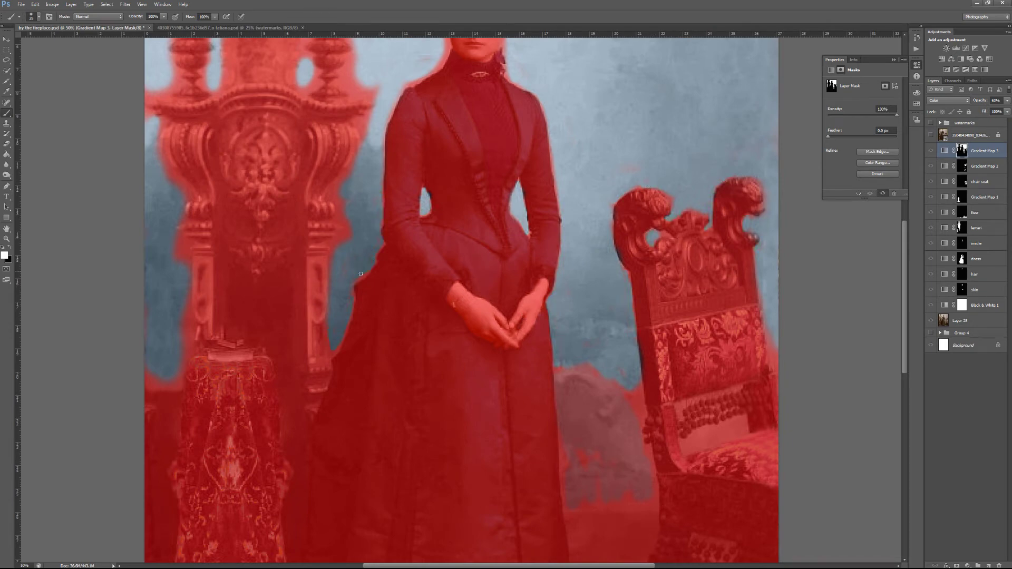
scroll(360, 274, up, 5)
mouse_move(435, 222)
mouse_down()
mouse_move(439, 113)
mouse_move(519, 143)
mouse_up()
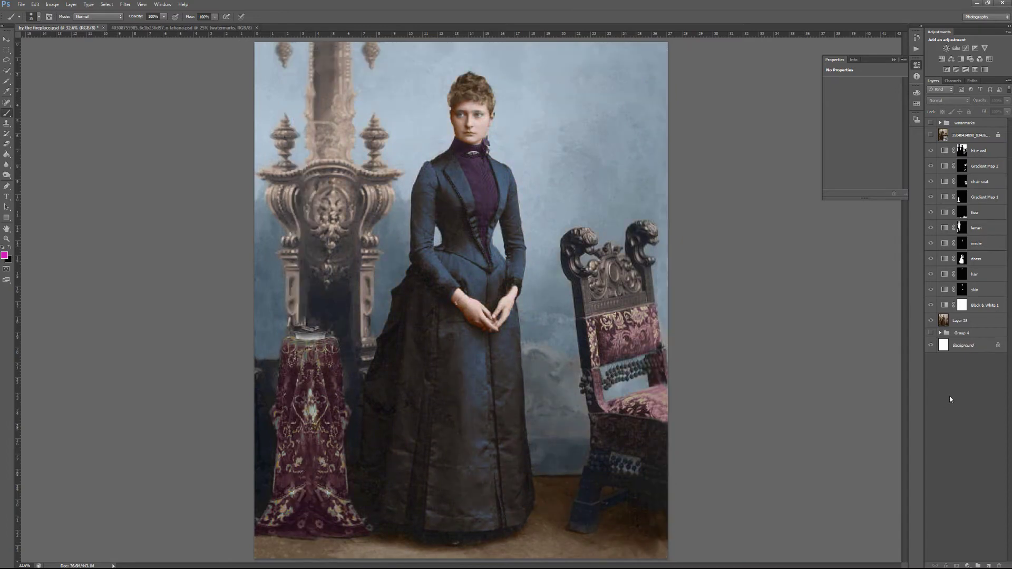
Add a new Gradient Map hidden behind a black mask, with the chair and floor in view.
click(976, 69)
key(ctrl+i)
key(ctrl+plus)
drag(499, 385, 433, 297)
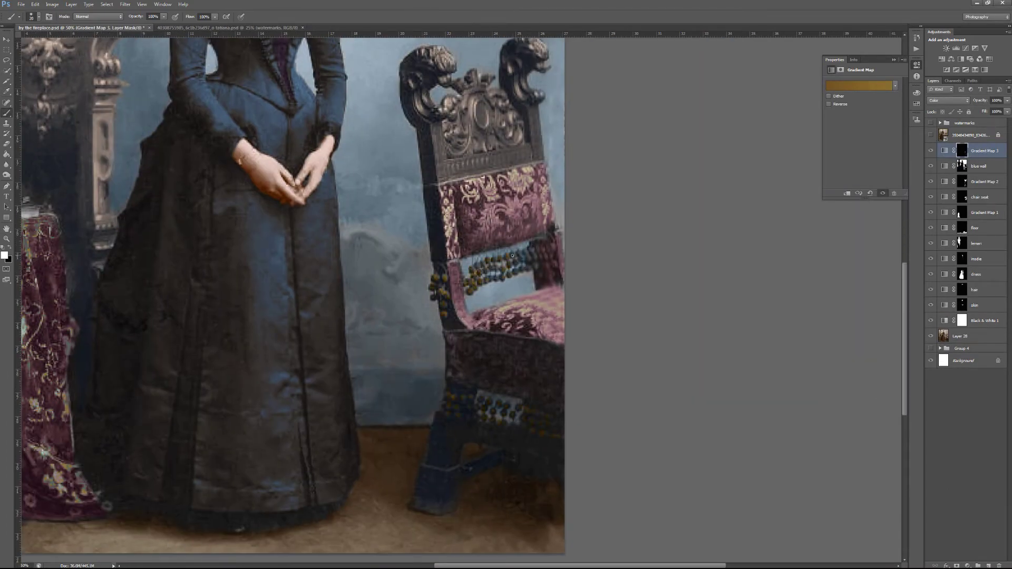
Select the new gold Gradient Map layer and set white for painting its mask over the beads.
click(970, 197)
click(962, 151)
key(x)
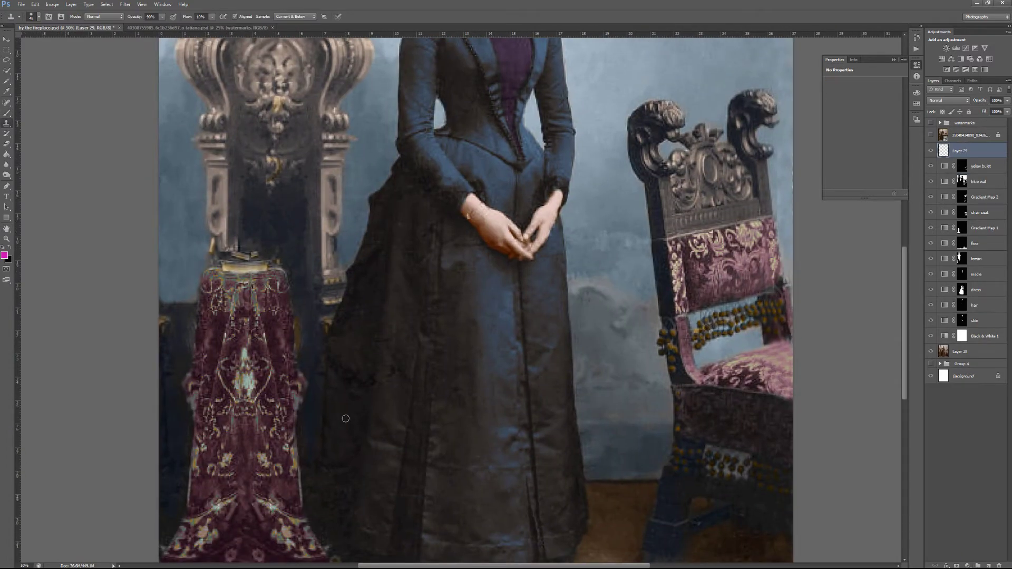
Clone Stamp over the blemishes on the lower dress and near the hem at full opacity.
drag(361, 415, 389, 419)
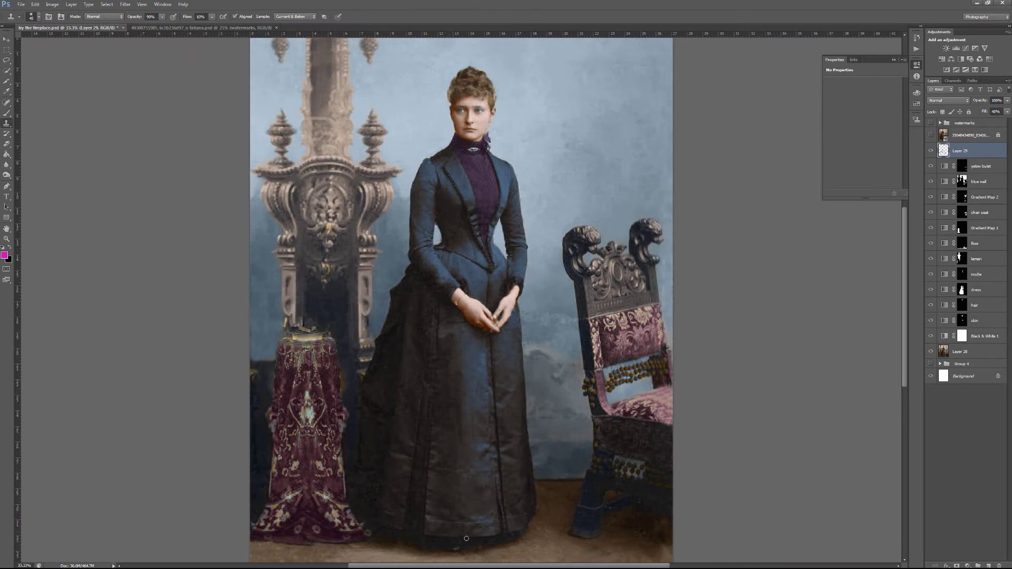
scroll(346, 424, up, 1)
key(0)
key(shift+5)
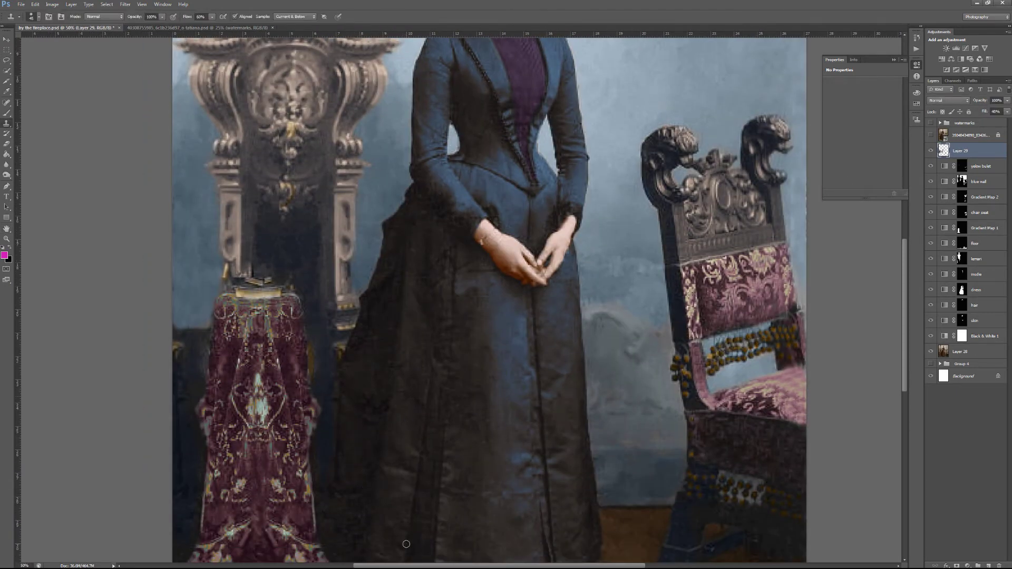
scroll(390, 436, down, 1)
key(shift+0)
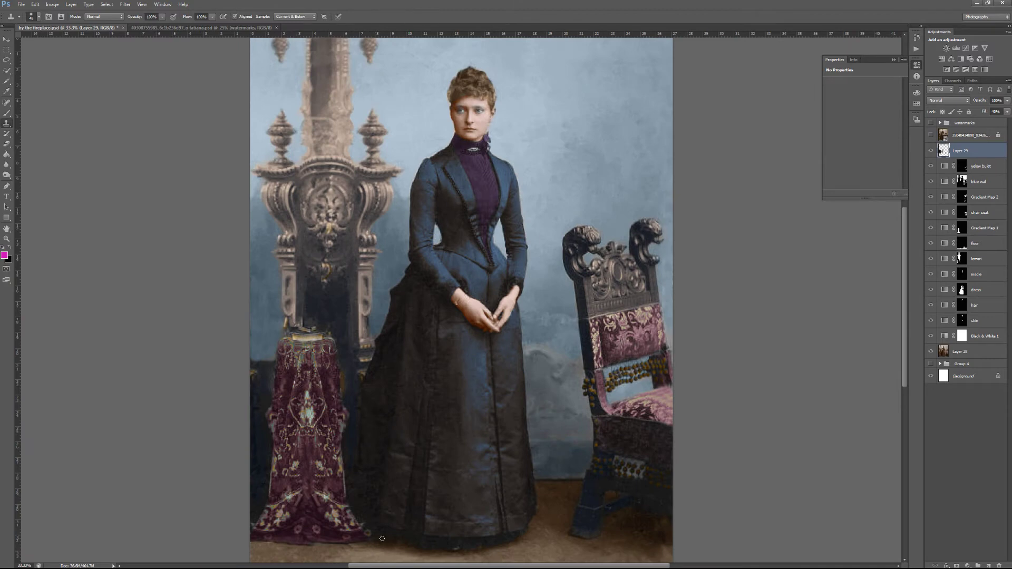
drag(366, 512, 362, 491)
key(ctrl+plus)
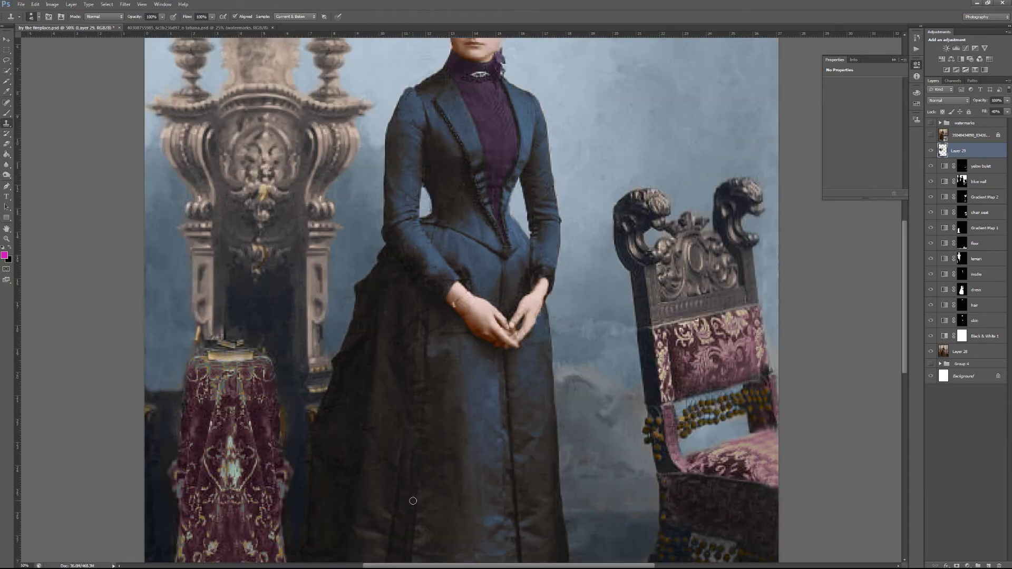
Create a new retouch layer, group the retouch layers as Group 5, and add another empty layer.
key(ctrl+shift+alt+n)
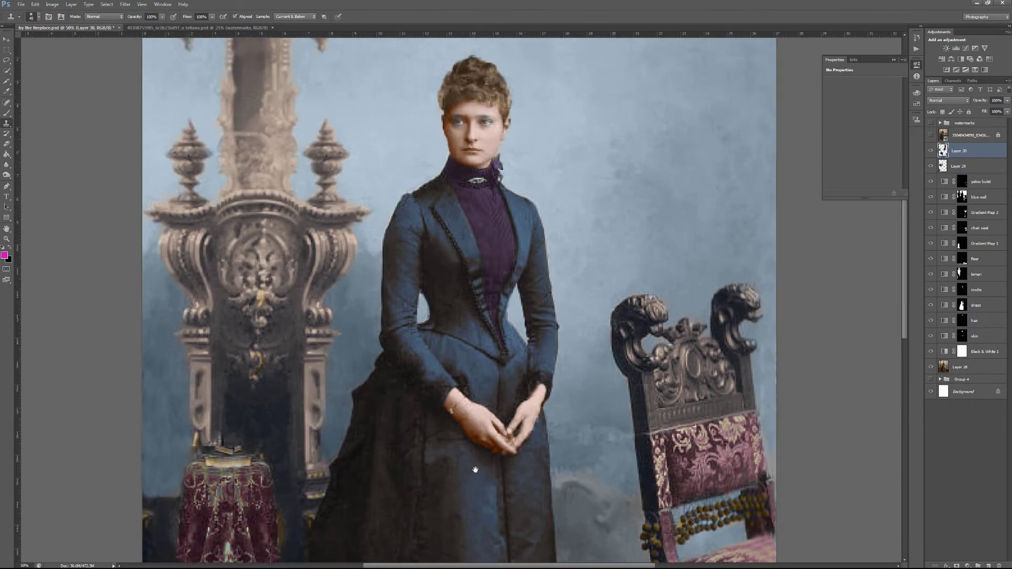
key(ctrl+g)
mouse_move(465, 540)
mouse_down()
mouse_move(501, 406)
mouse_move(464, 226)
mouse_up()
key(ctrl+shift+alt+n)
click(948, 100)
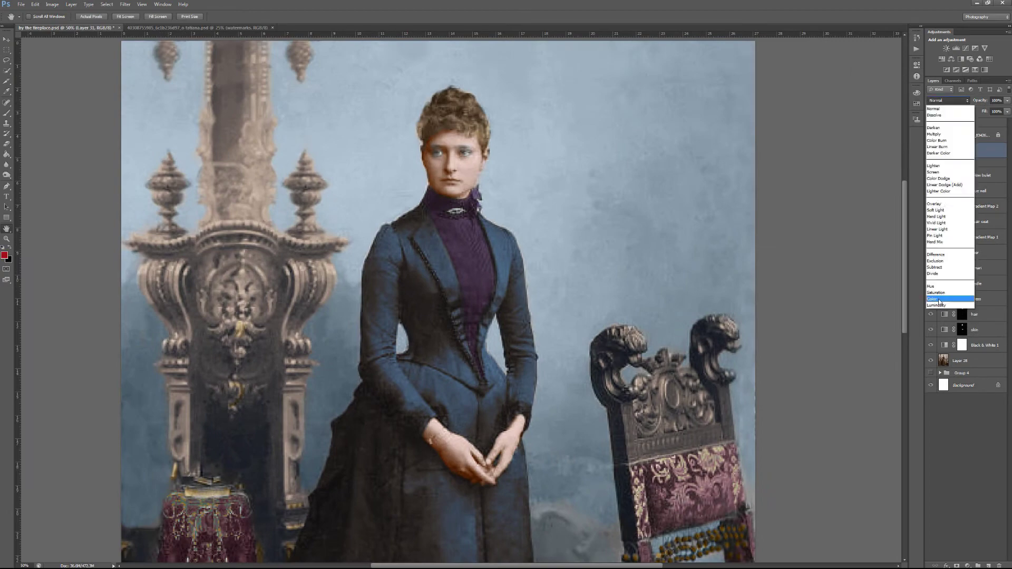
Set the new layer to Color blending and add another empty layer, with a small brush and default colours.
click(940, 302)
key(b)
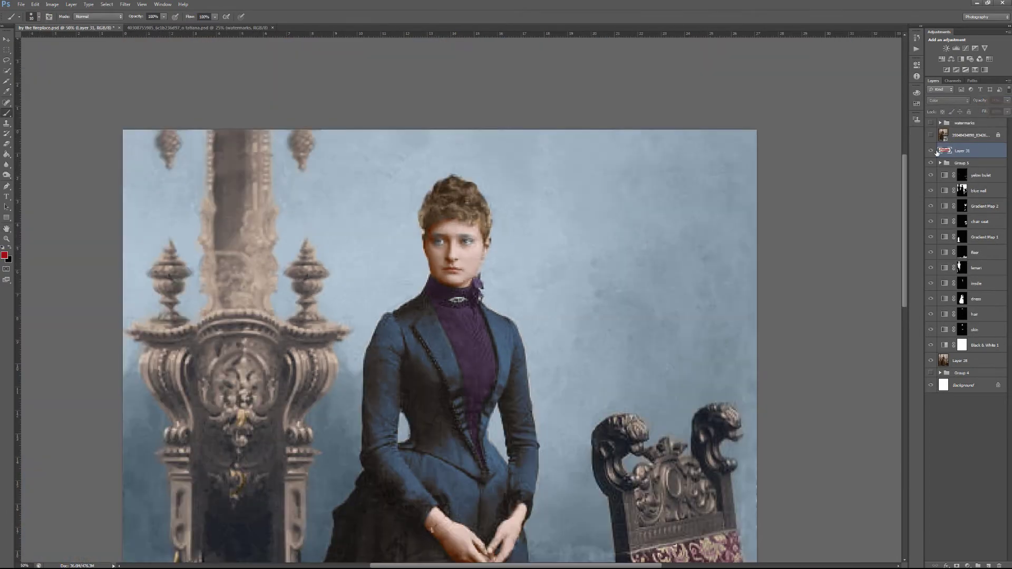
drag(464, 295, 462, 310)
key(ctrl+shift+alt+n)
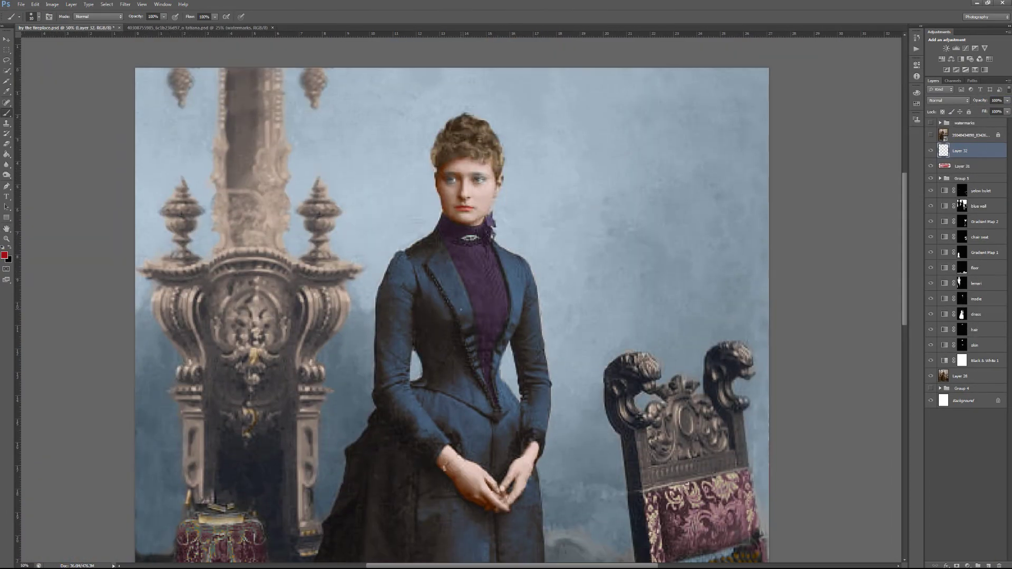
key(bracketleft)
key(bracketleft)
key(d)
key(7)
Add more empty layers and a layer mask on Layer 33, with the brush at 50% opacity.
key(ctrl+0)
key(ctrl+shift+alt+n)
key(5)
click(957, 565)
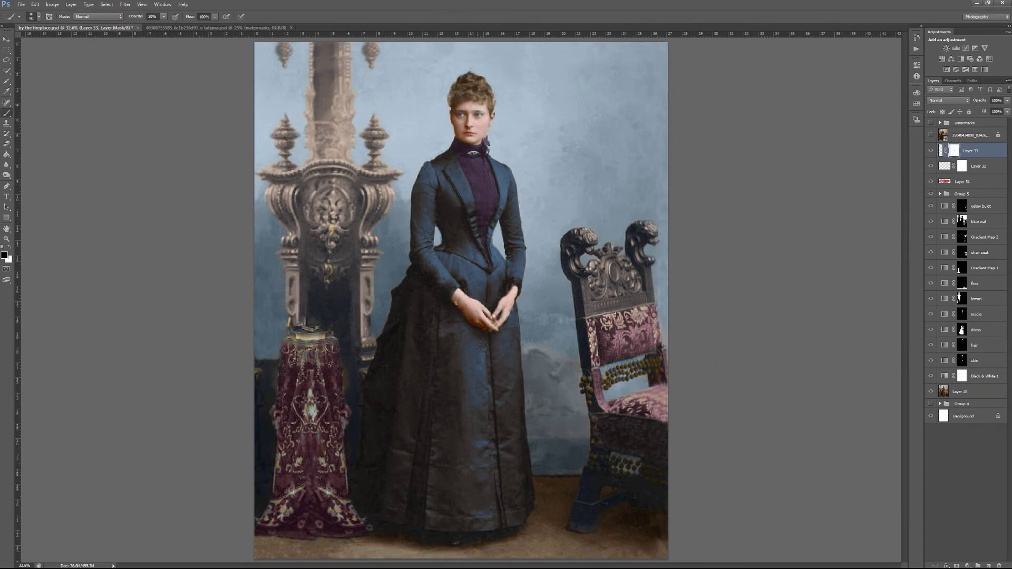
key(ctrl+shift+alt+n)
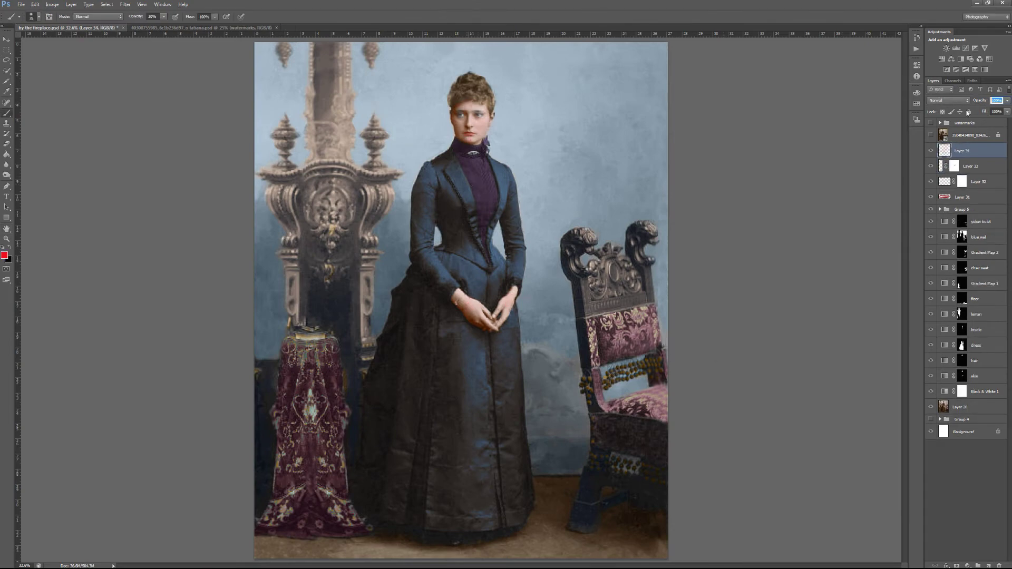
key(h)
key(5)
key(ctrl+plus)
key(ctrl+minus)
Add Curves 1 above Layer 32 with an inverted black mask and feather its edge.
click(940, 166)
key(ctrl+j)
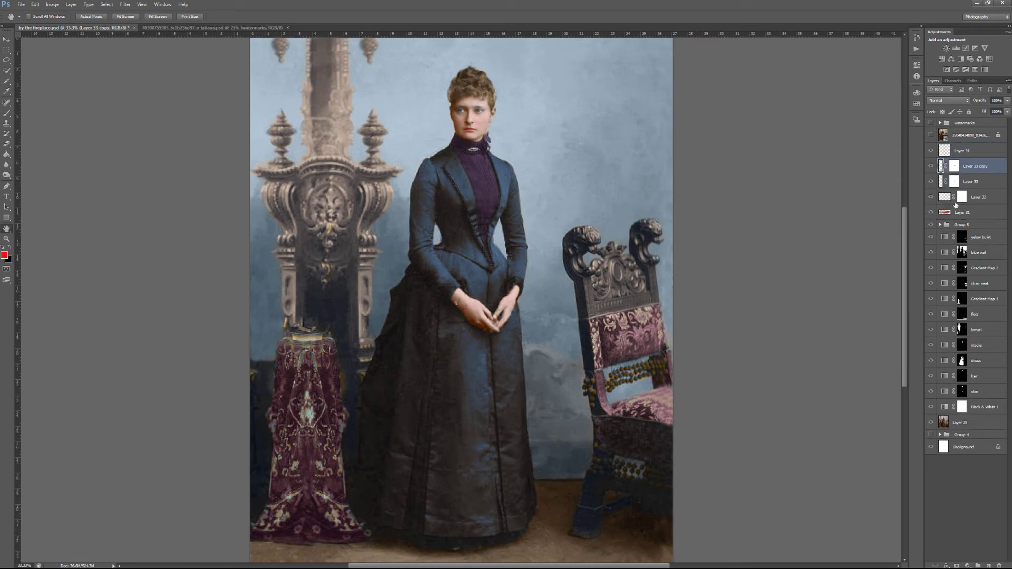
key(ctrl+z)
key(alt+bracketleft)
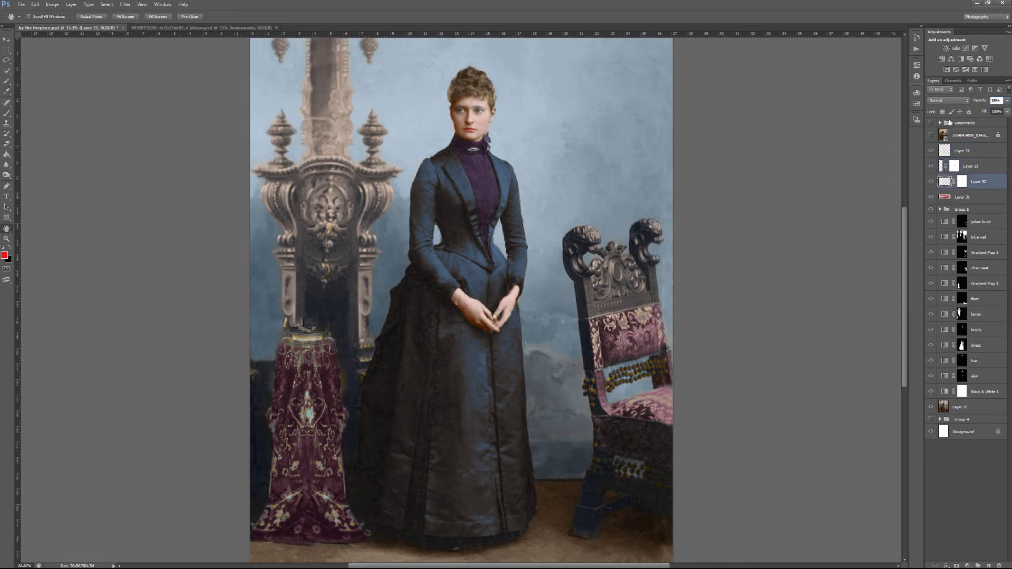
click(956, 48)
key(ctrl+i)
key(b)
key(x)
click(841, 69)
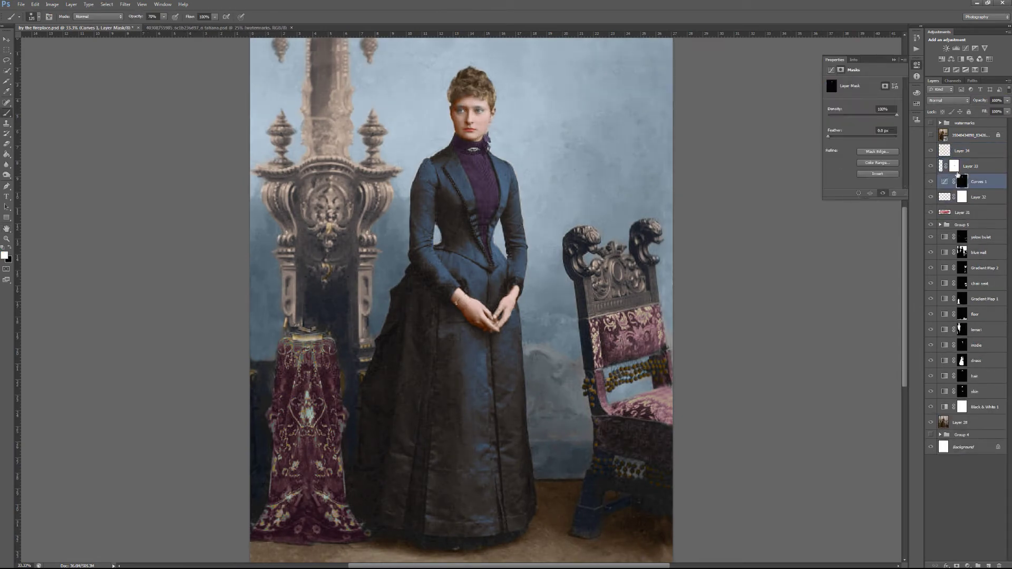
click(841, 69)
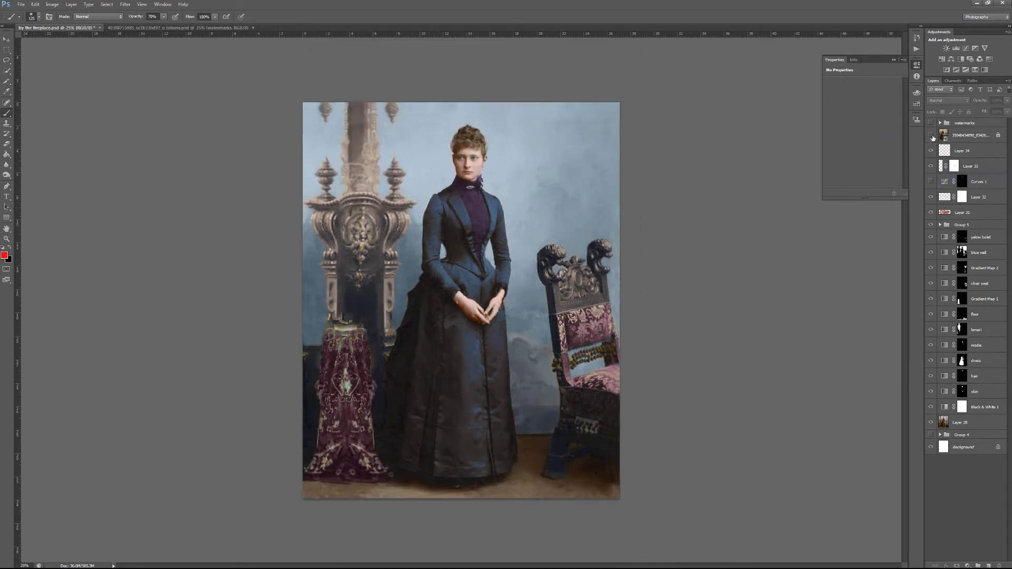
Create the new empty layers Layer 35 and Layer 36.
key(ctrl+shift+alt+n)
key(ctrl+plus)
key(ctrl+shift+alt+n)
click(917, 65)
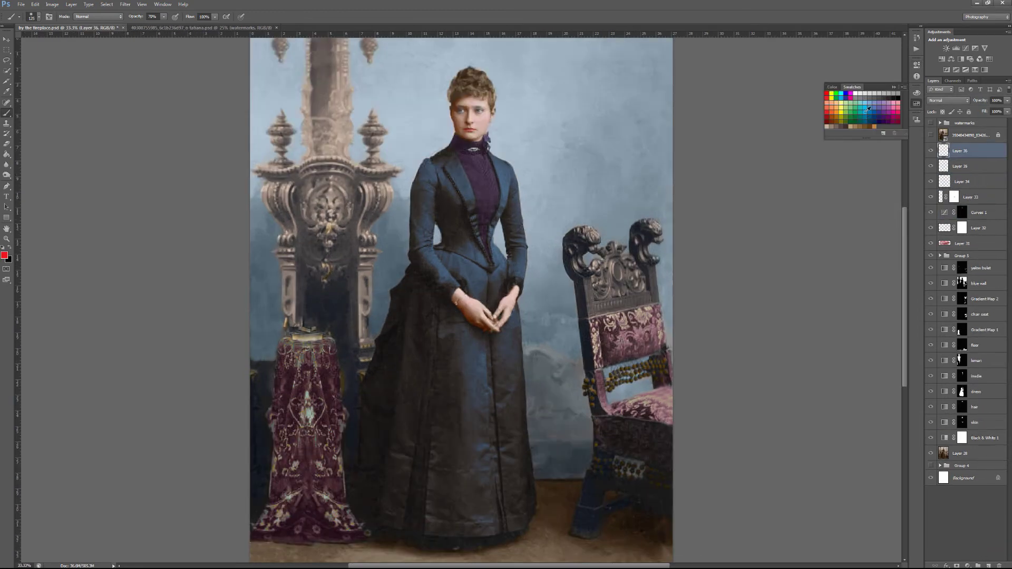
Paint the eyes blue, convert the layer to a smart object and soften it with Gaussian Blur.
click(876, 105)
key(ctrl+plus)
key(ctrl+plus)
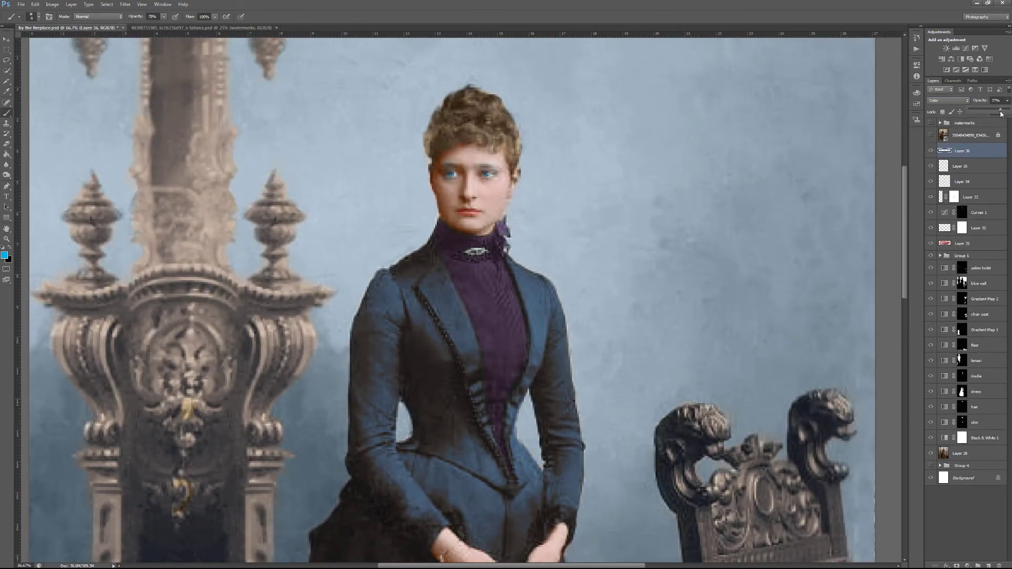
key(ctrl+minus)
key(ctrl+alt+f)
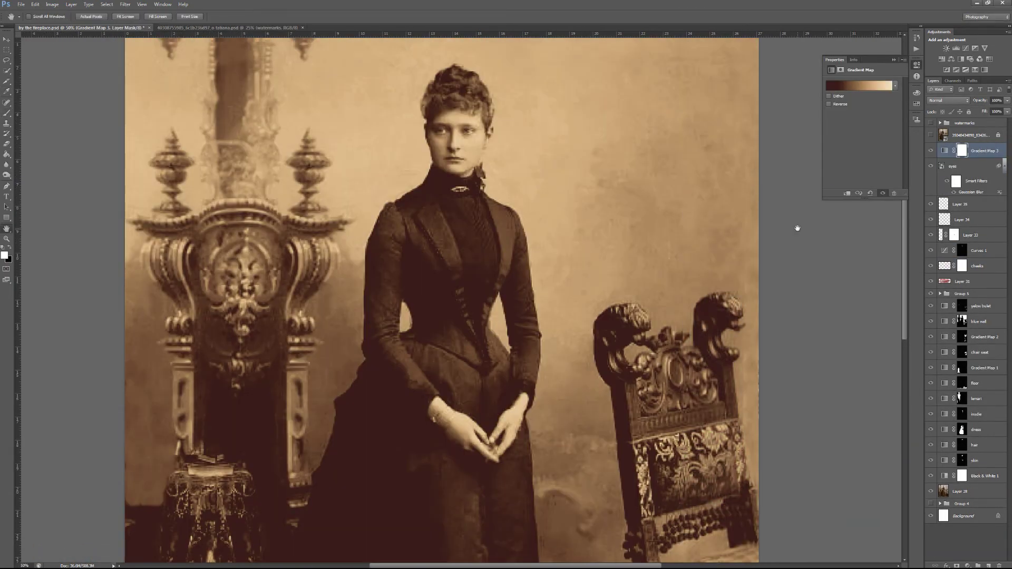
Set the Gradient Map to Overlay blending and group the colouring layers into Group 6.
click(948, 101)
click(949, 179)
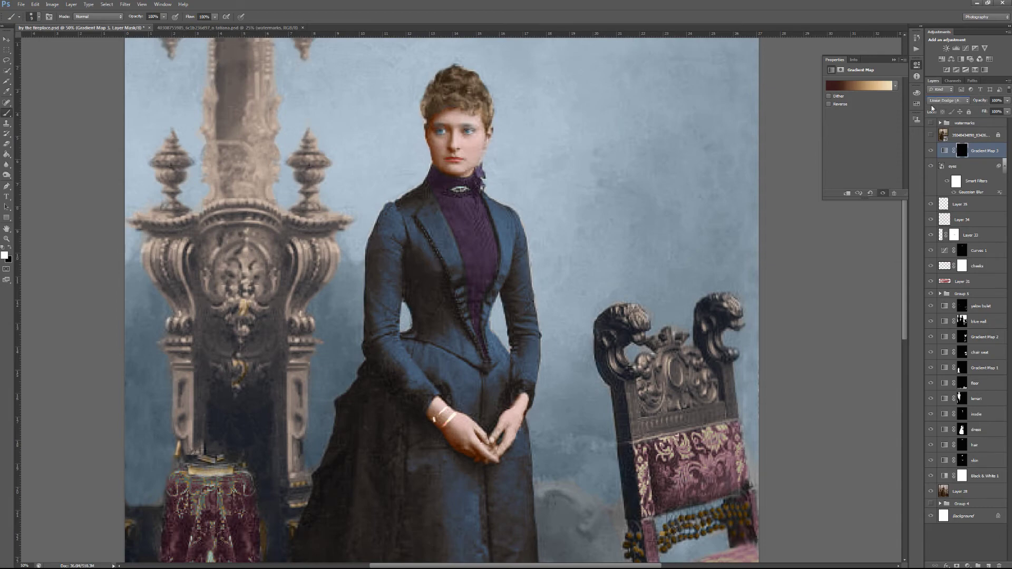
key(ctrl+minus)
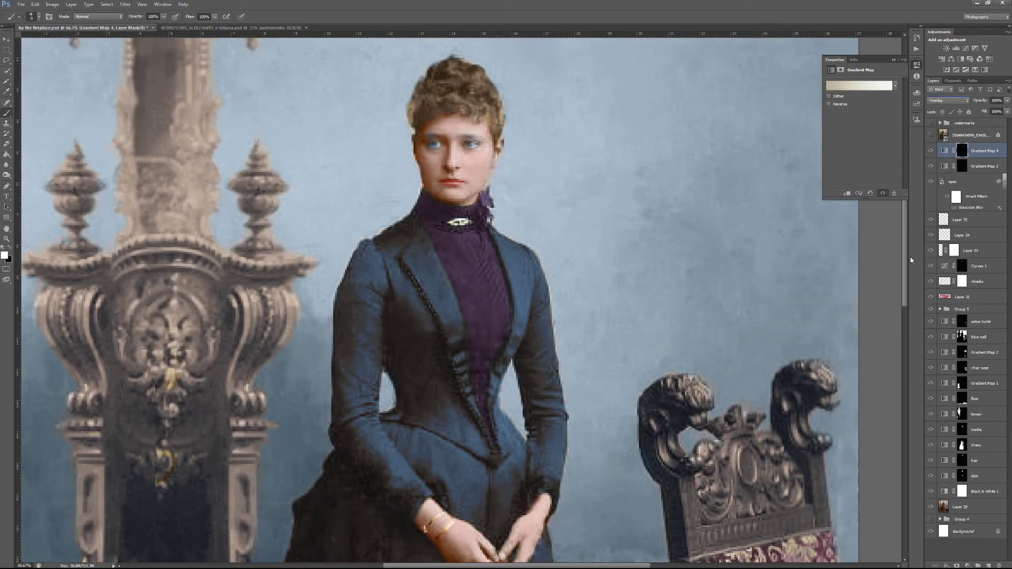
key(ctrl+minus)
key(ctrl+minus)
key(ctrl+minus)
shift+click(944, 502)
key(ctrl+g)
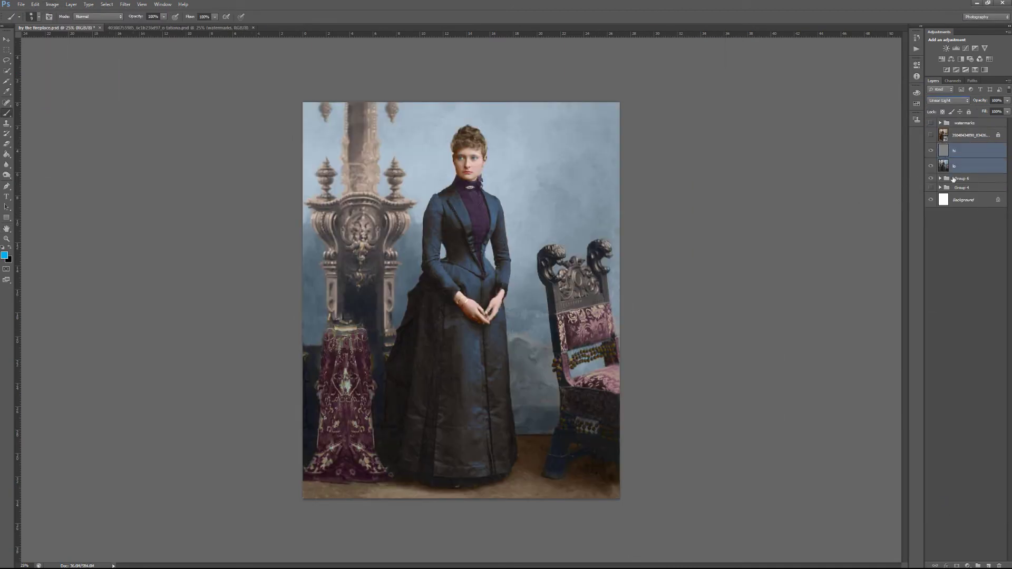
Group the hi and lo layers into Group 7 and clone-stamp the head at 30% opacity and flow.
key(ctrl+g)
key(s)
key(ctrl+0)
key(shift+3)
key(3)
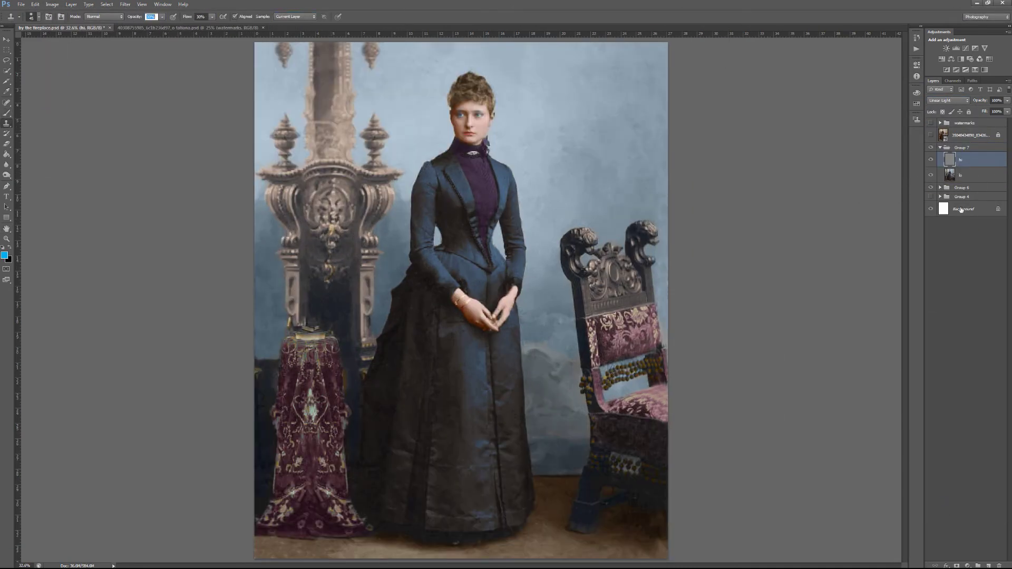
key(ctrl+plus)
scroll(471, 143, up, 3)
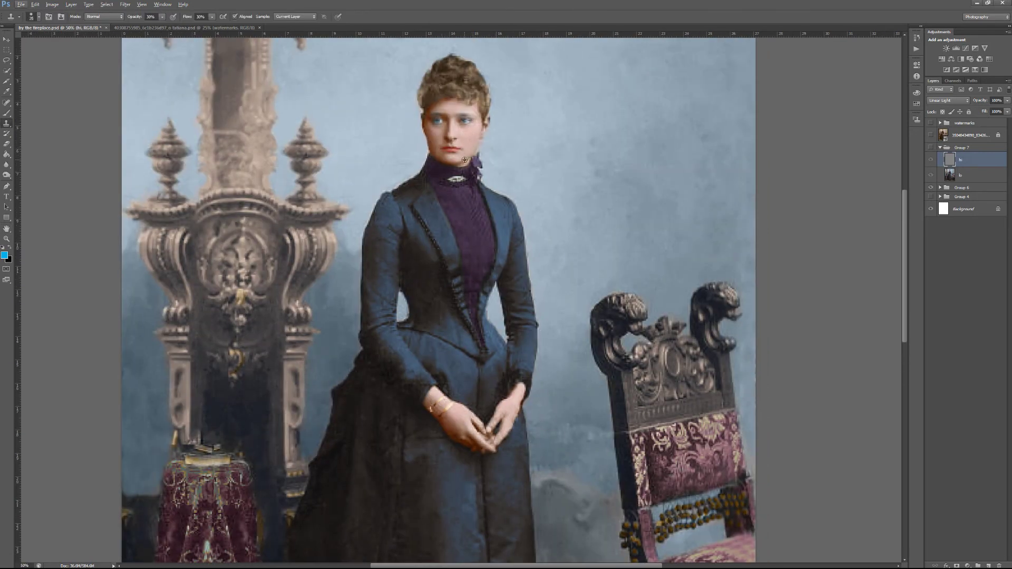
Brush on the lo layer at 40% opacity and size 300, then add two masked Curves layers.
key(alt+bracketleft)
key(b)
key(4)
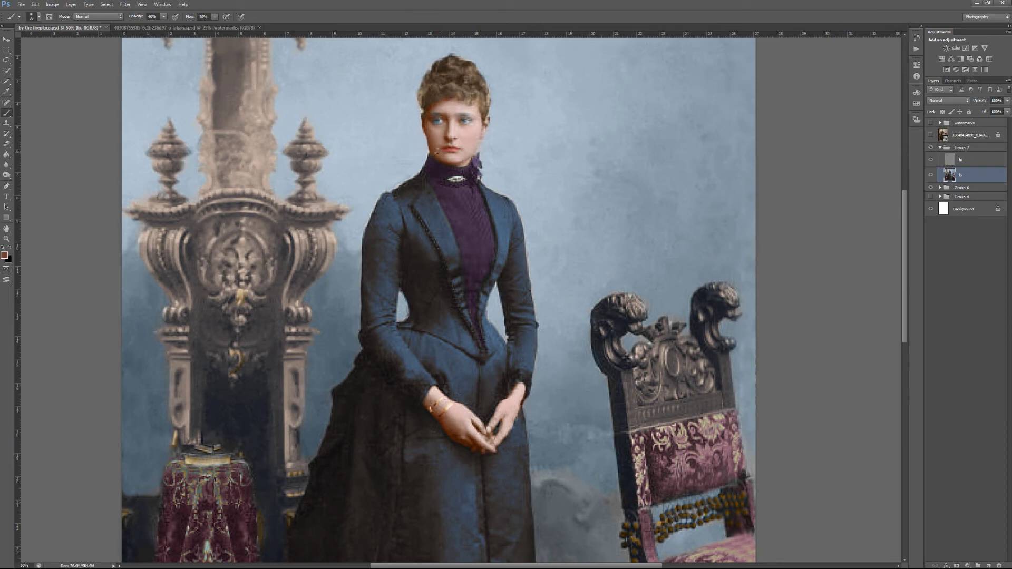
key(ctrl+minus)
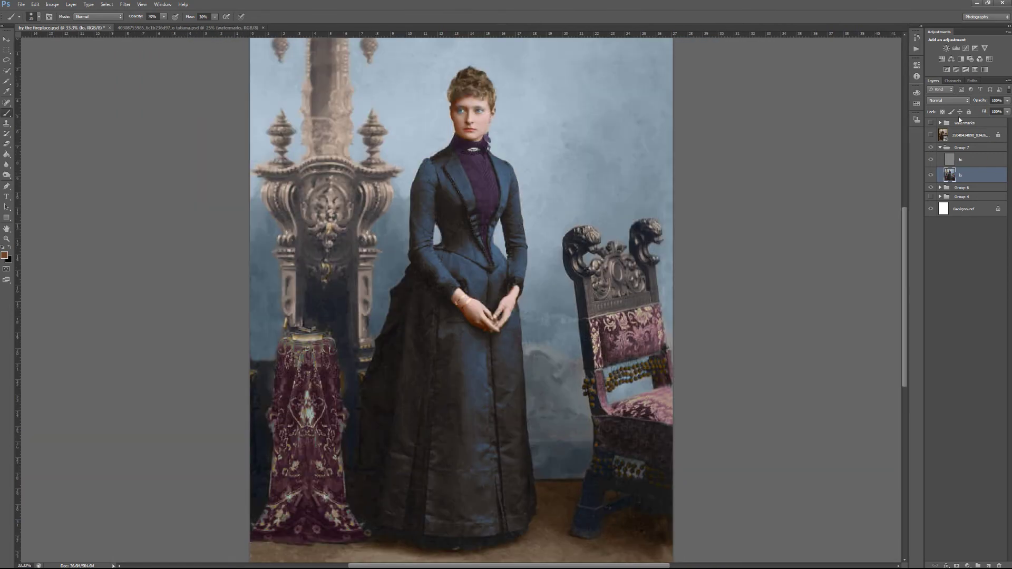
key(bracketright)
key(bracketright)
key(bracketright)
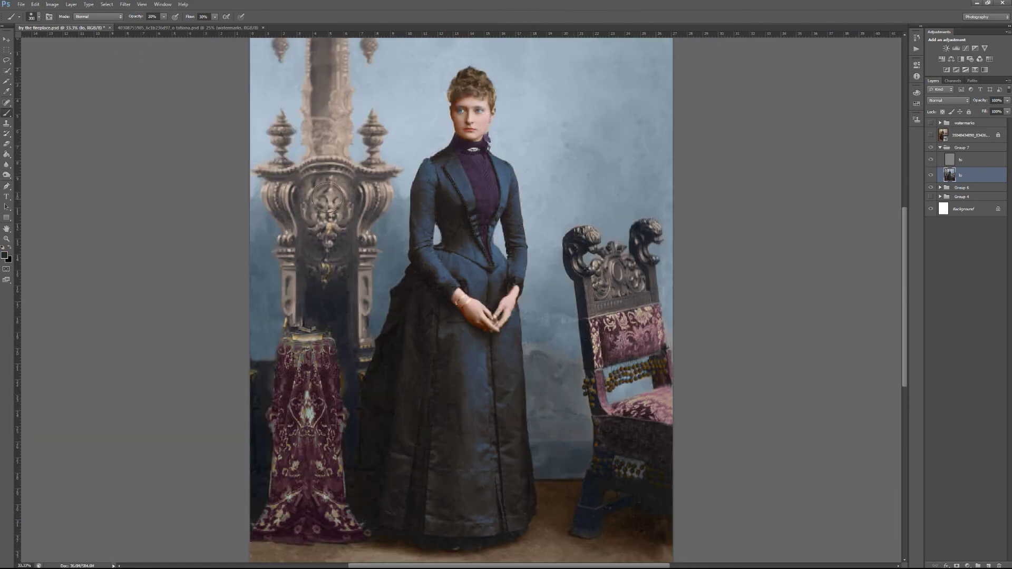
key(F2)
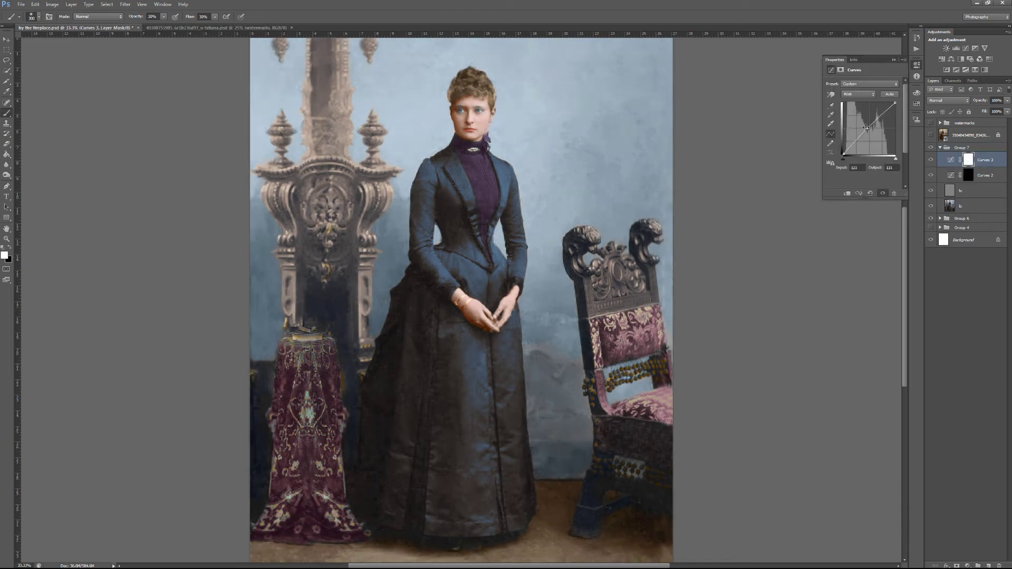
Paint the Curves 2 mask to darken the left pillar, then set the brush to 70%.
mouse_move(294, 301)
mouse_down()
mouse_move(322, 116)
mouse_move(362, 316)
mouse_up()
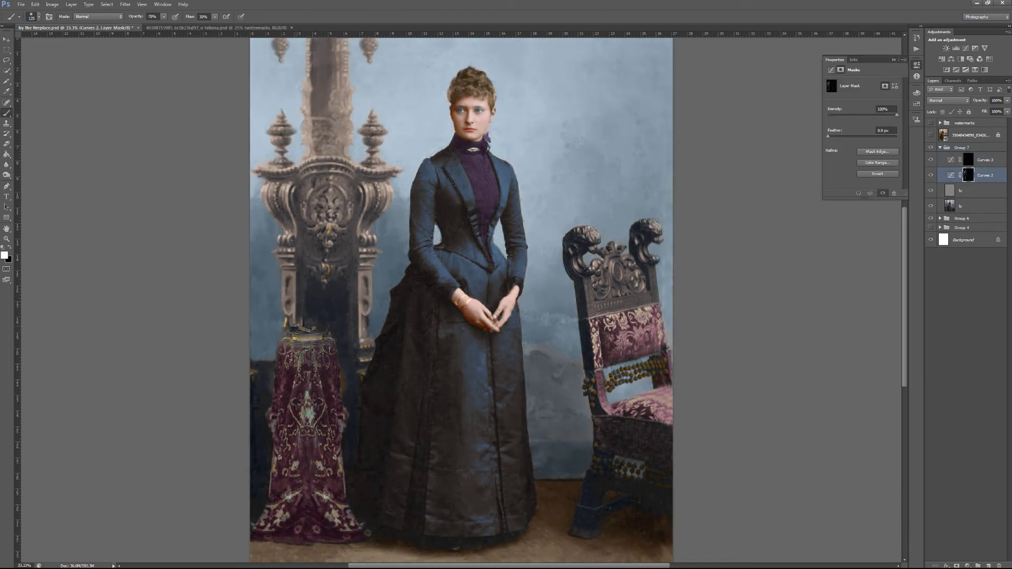
drag(300, 338, 301, 422)
key(alt+bracketright)
key(7)
Group Curves 2 and Curves 3 together, resetting the brush to 100% opacity and size 70.
shift+click(985, 175)
key(ctrl+g)
key(ctrl+minus)
key(3)
key(ctrl+0)
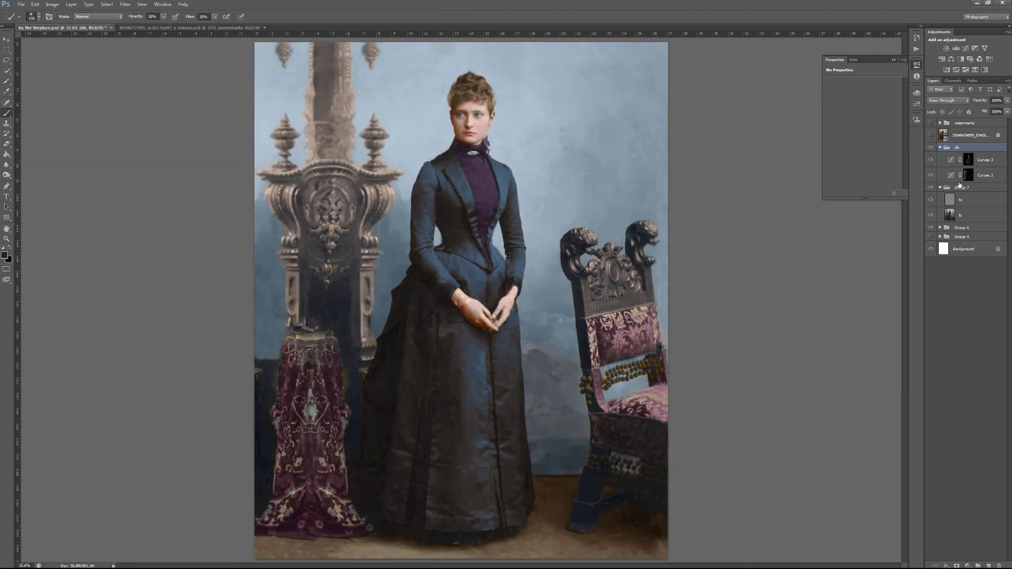
key(alt+bracketright)
key(0)
key(bracketleft)
key(bracketleft)
key(bracketleft)
Pull the Curves 2 curve down slightly to darken its tones.
click(951, 159)
click(951, 175)
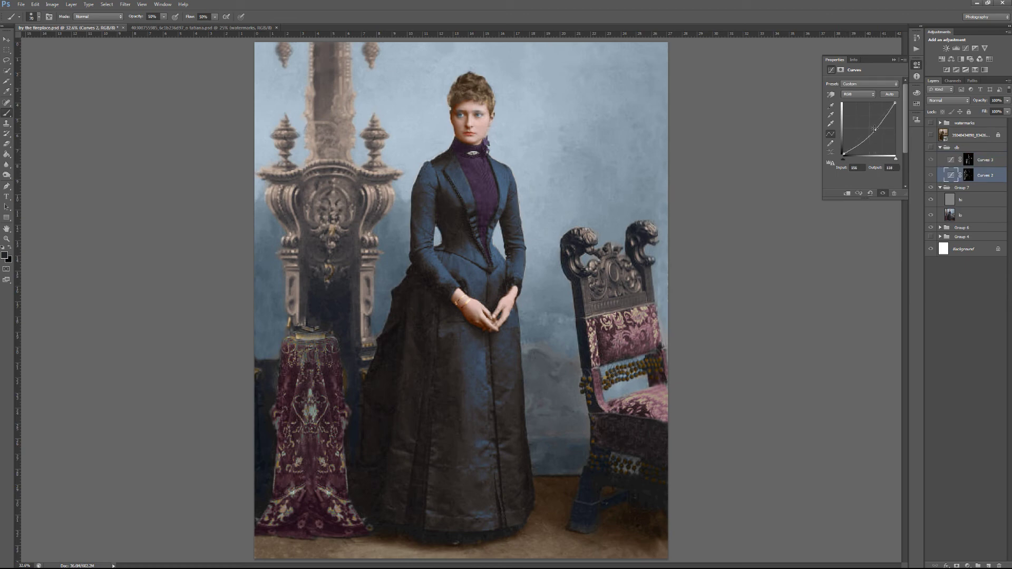
drag(875, 128, 875, 132)
Paint the Curves 3 mask in white at 100%, size 80, to brighten the chair's left edge.
click(968, 175)
key(x)
key(bracketright)
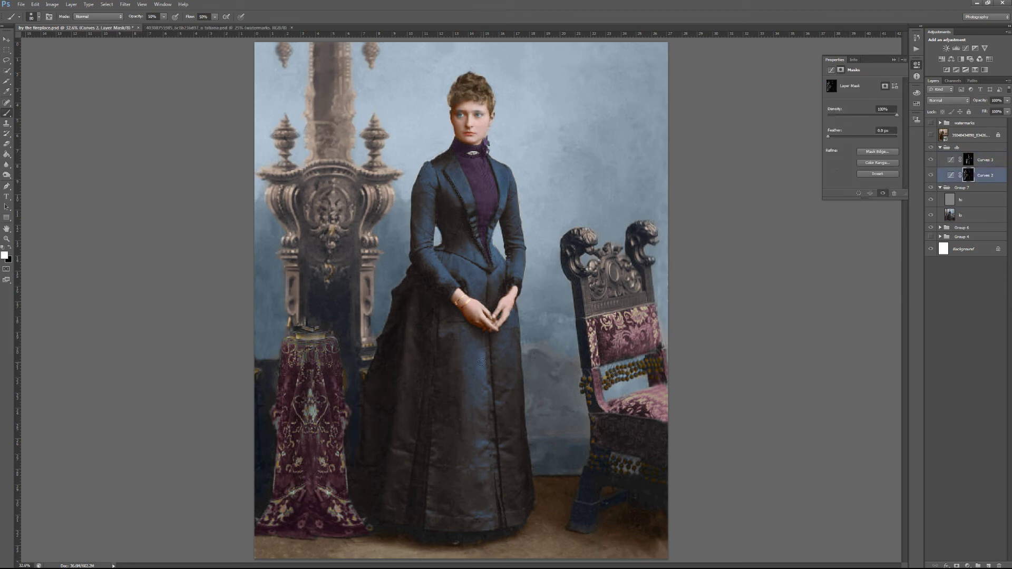
key(alt+bracketright)
key(0)
drag(587, 290, 586, 320)
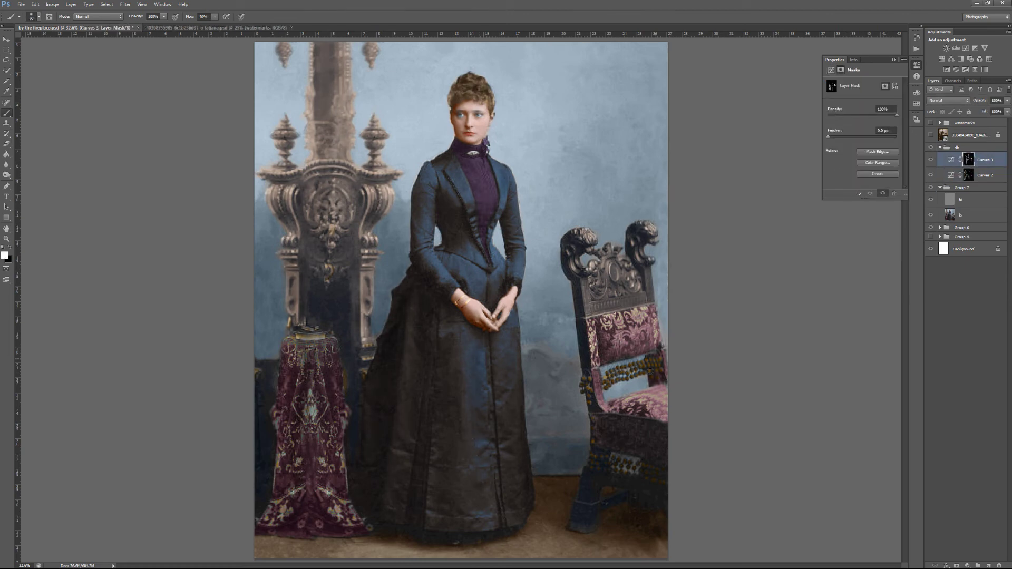
key(ctrl+minus)
click(967, 565)
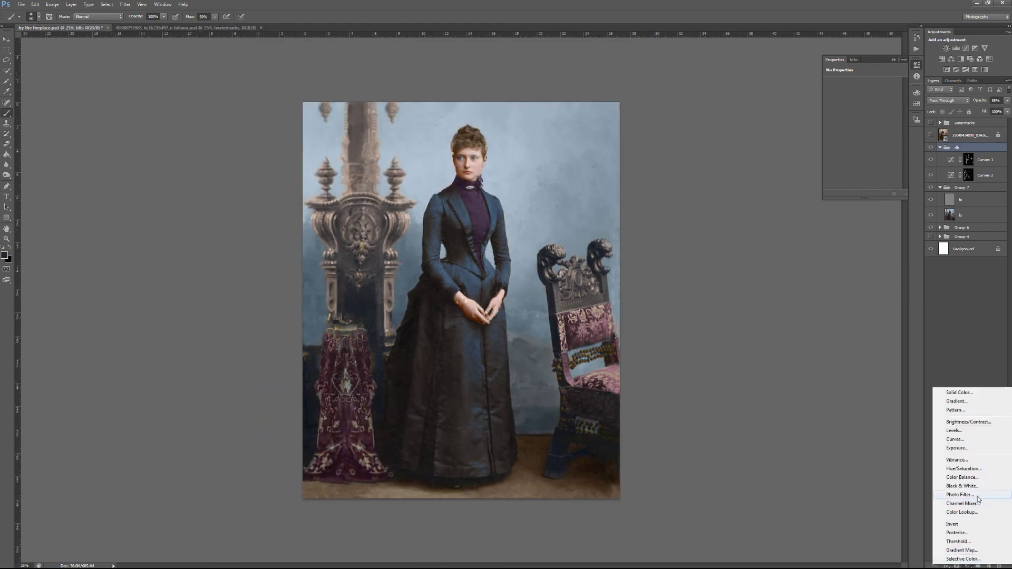
Add an Orange Photo Filter adjustment at 25% density above the db group.
click(959, 492)
drag(986, 162, 970, 149)
key(ctrl+0)
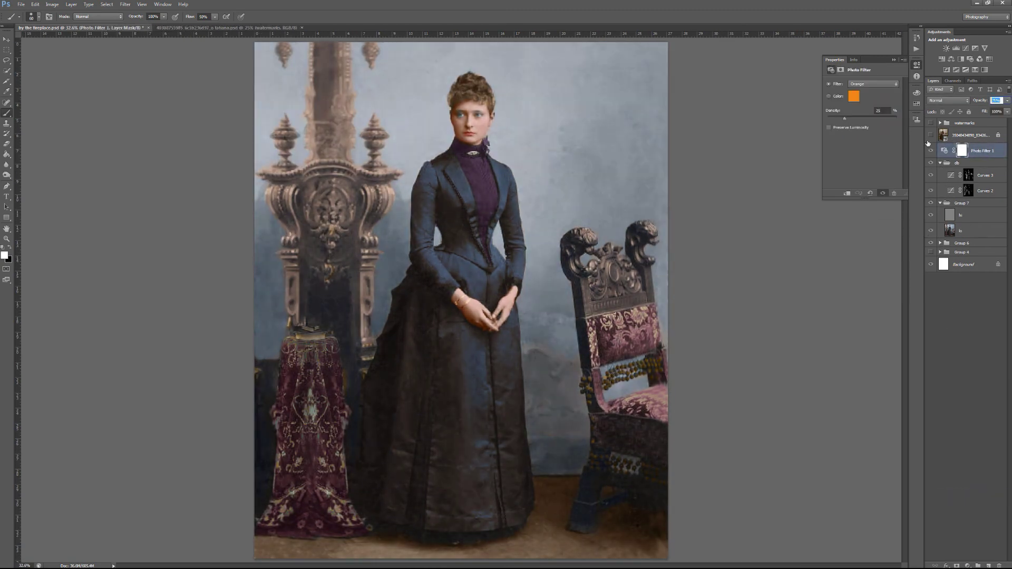
key(ctrl+minus)
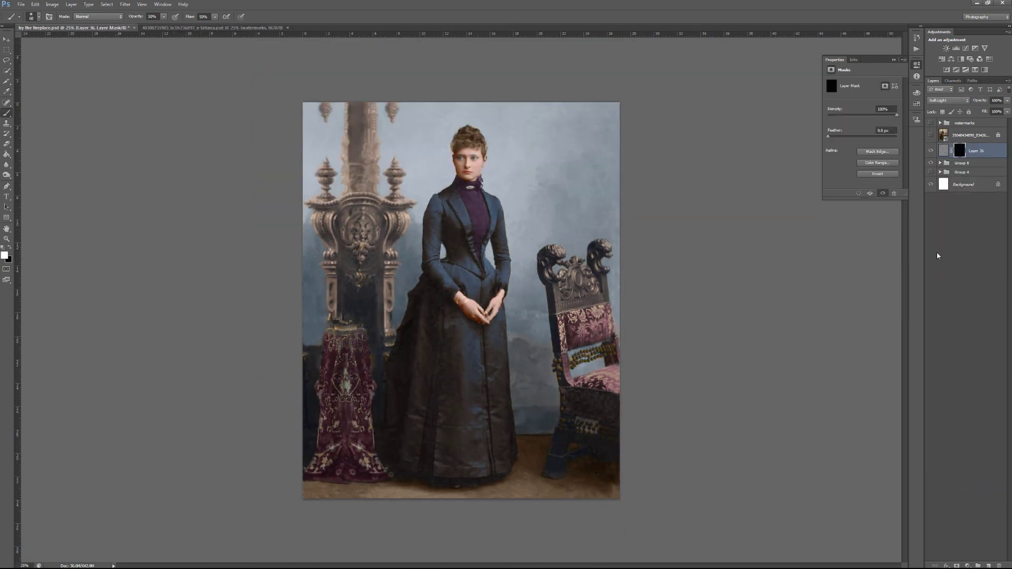